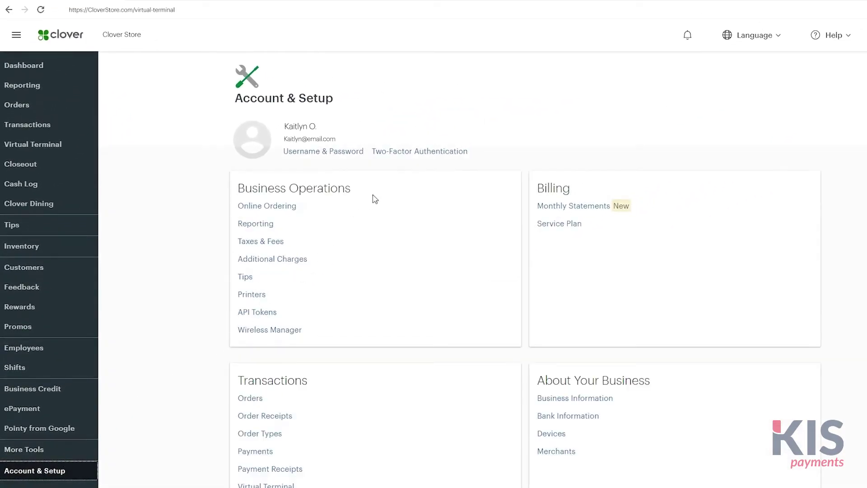
# Step: Start SMS two-factor authentication setup and enter the account's phone number
pyautogui.click(409, 154)
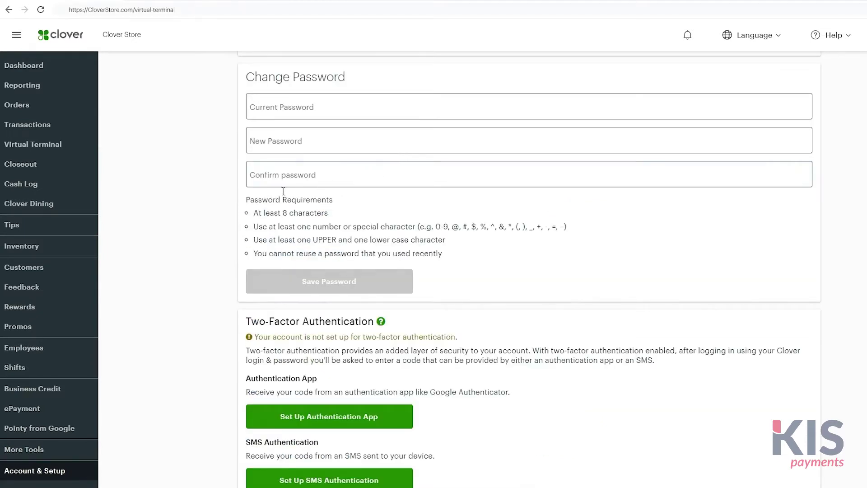
pyautogui.scroll(-1, 228, 231)
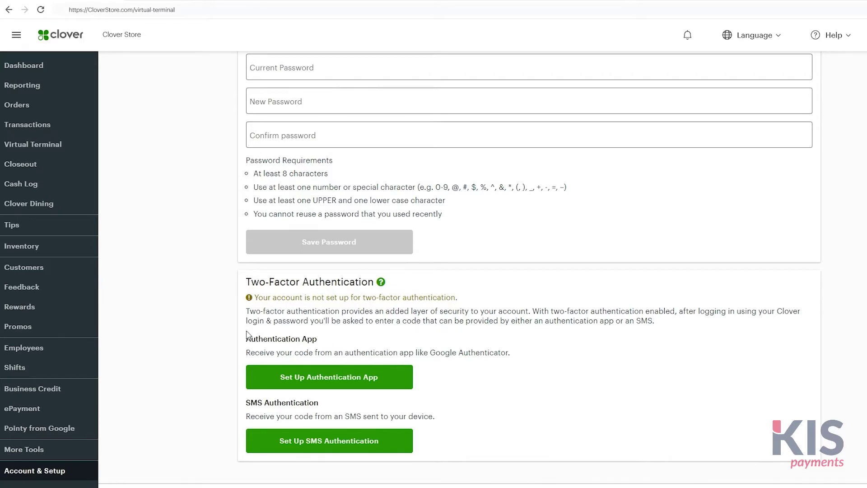
pyautogui.click(283, 440)
pyautogui.click(281, 400)
pyautogui.write('720555')
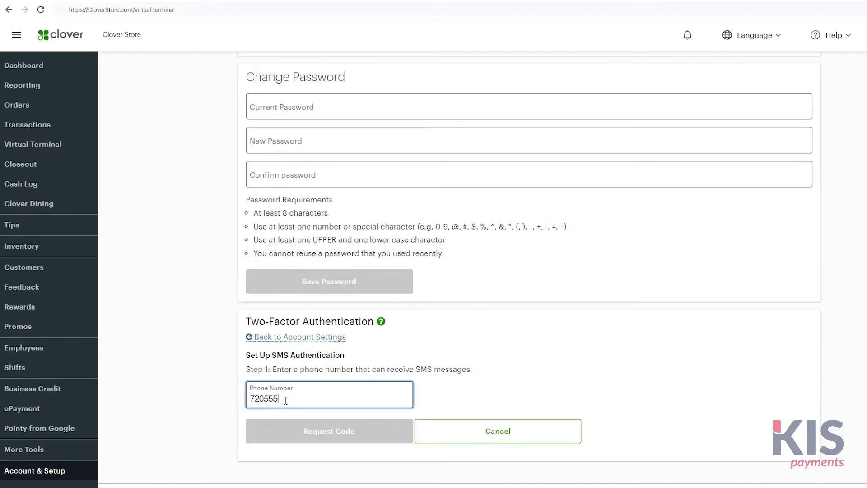
pyautogui.write('5555')
# Step: Request the texted code, enter the received verification code and verify it
pyautogui.click(284, 435)
pyautogui.click(283, 402)
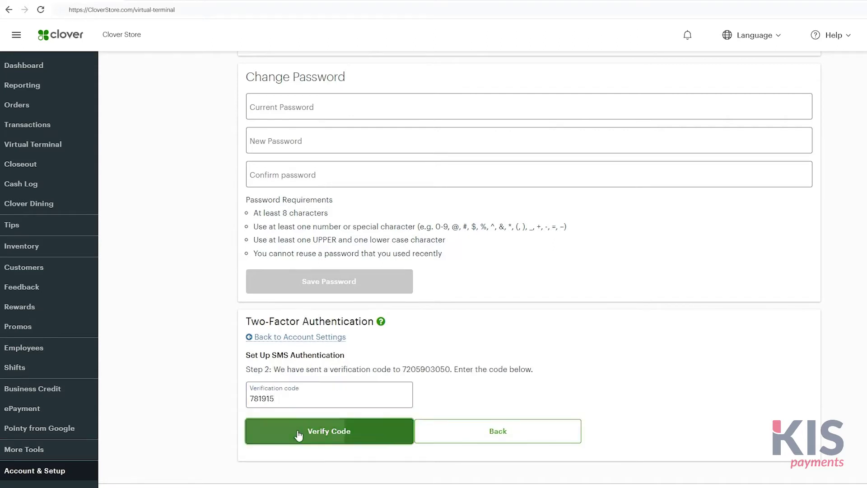
pyautogui.click(296, 433)
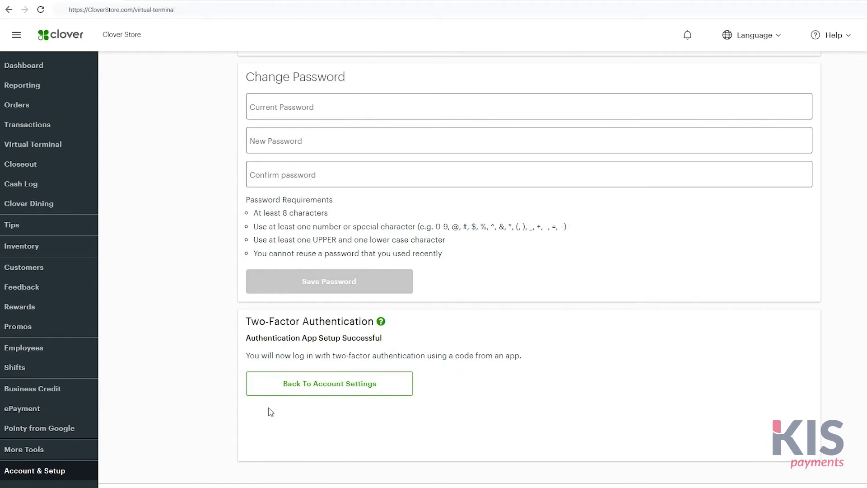
pyautogui.click(82, 149)
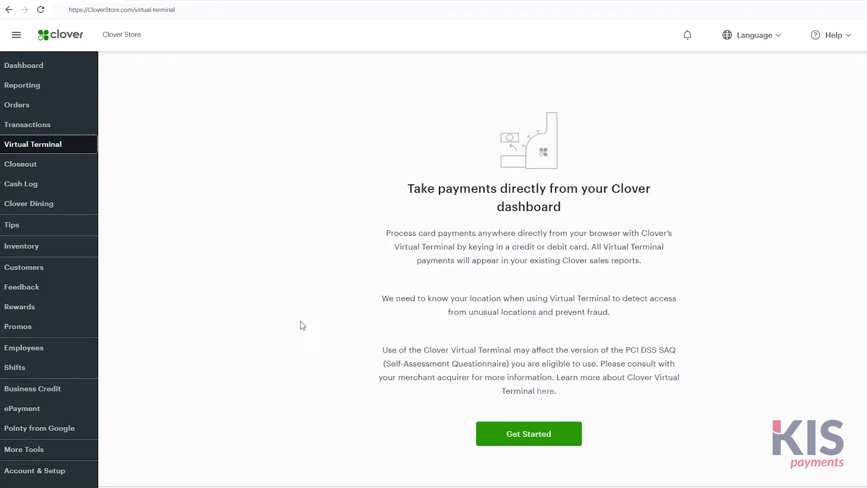
# Step: Launch the Virtual Terminal, allow location access, and set the transaction type to Sale
pyautogui.click(526, 440)
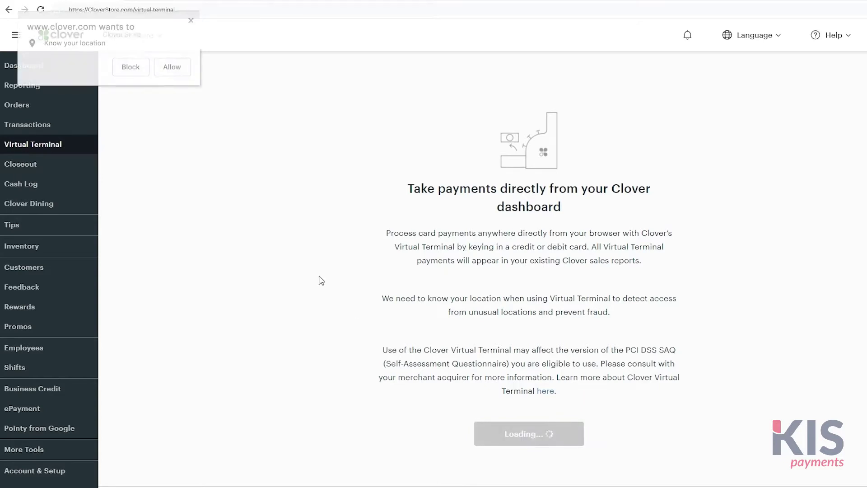
pyautogui.click(170, 68)
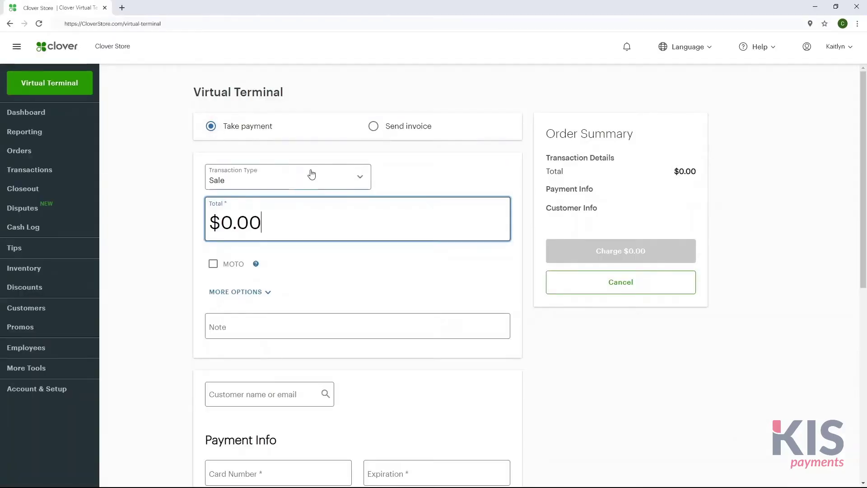
pyautogui.click(341, 175)
pyautogui.click(338, 220)
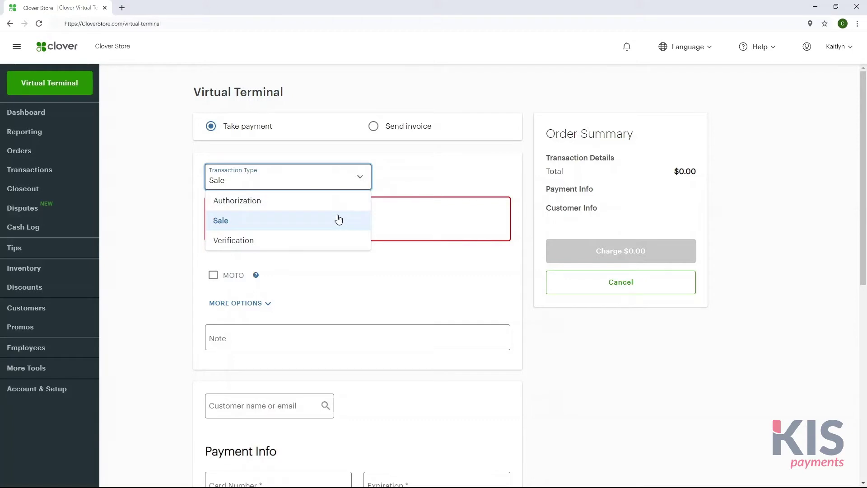
pyautogui.click(339, 220)
# Step: Enter a $100 total, tick MOTO, expand More Options and add the note
pyautogui.click(339, 216)
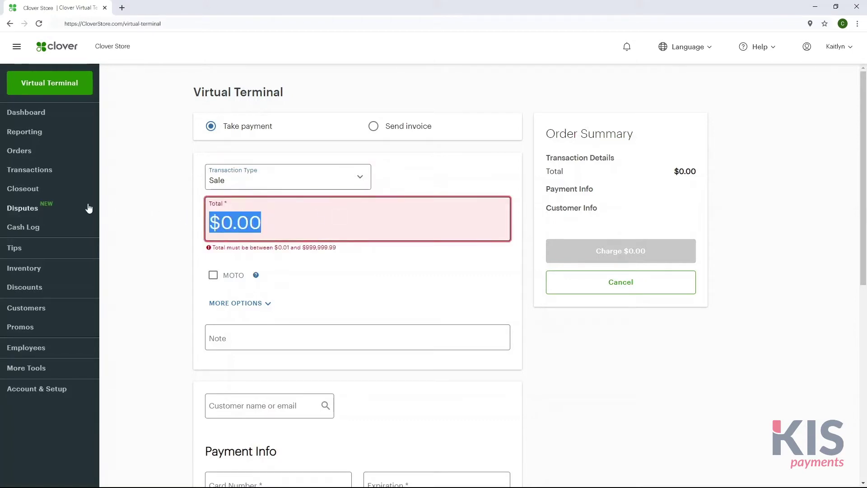
pyautogui.write('100')
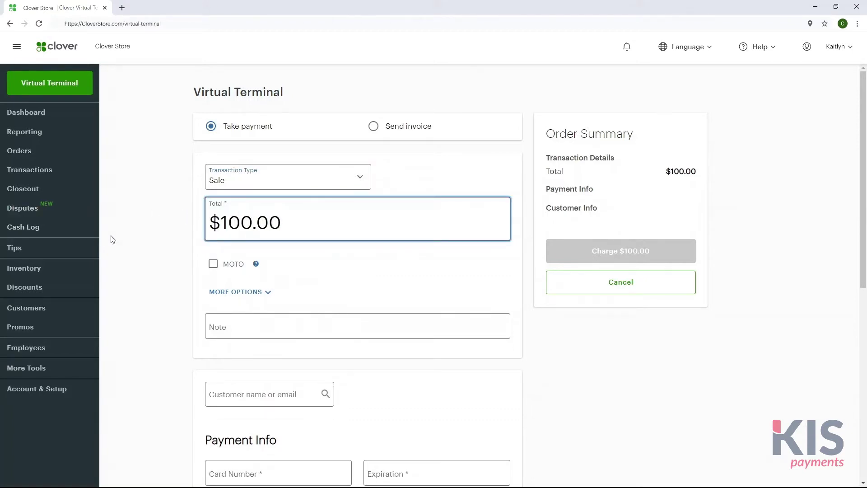
pyautogui.click(213, 267)
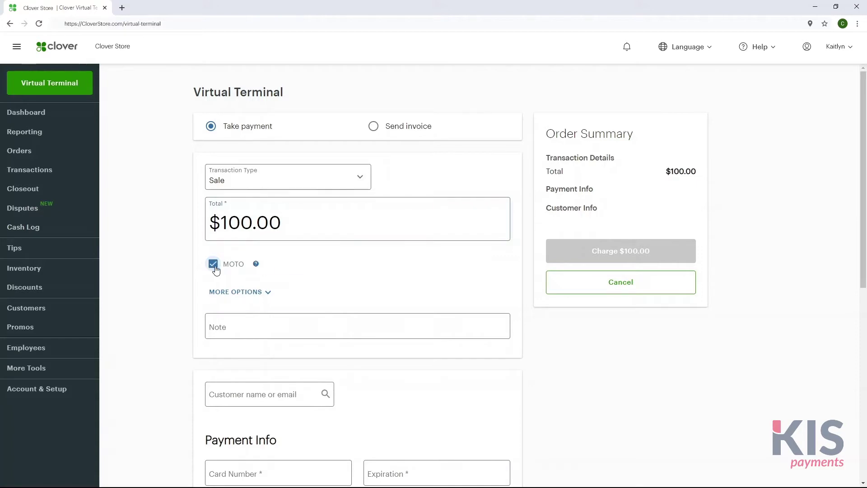
pyautogui.click(273, 293)
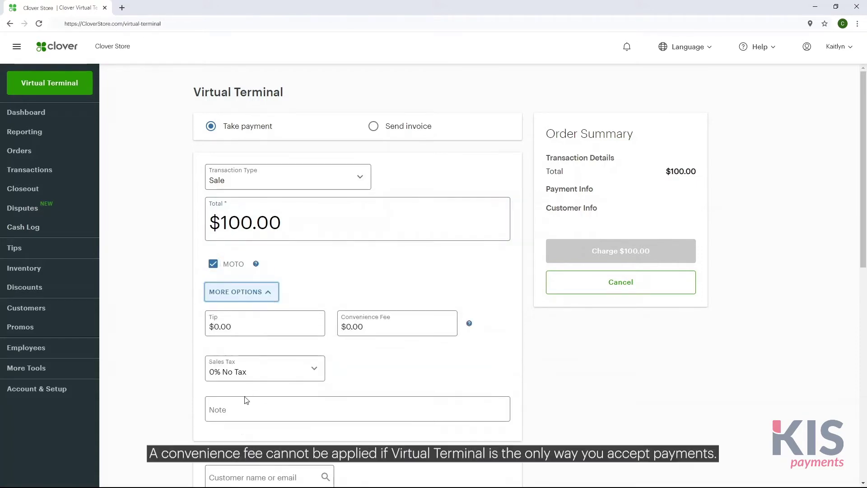
pyautogui.click(241, 414)
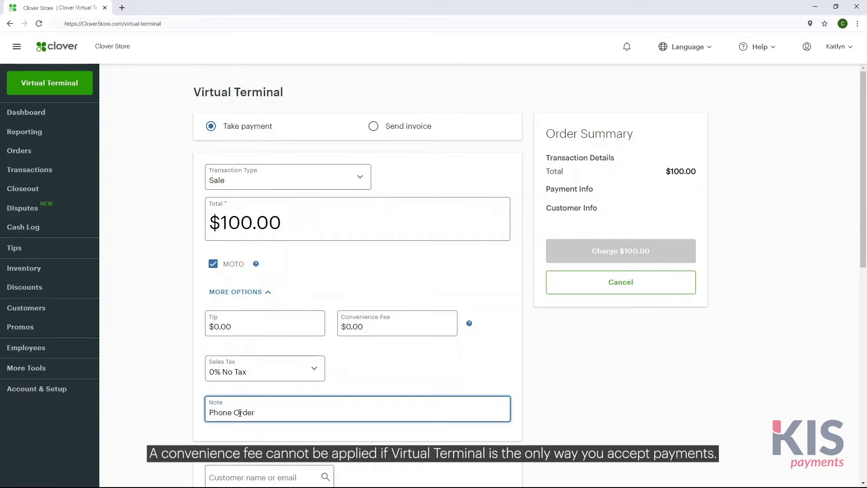
# Step: Clear the customer search, enter the card number and tick save card on file
pyautogui.scroll(-8, 866, 396)
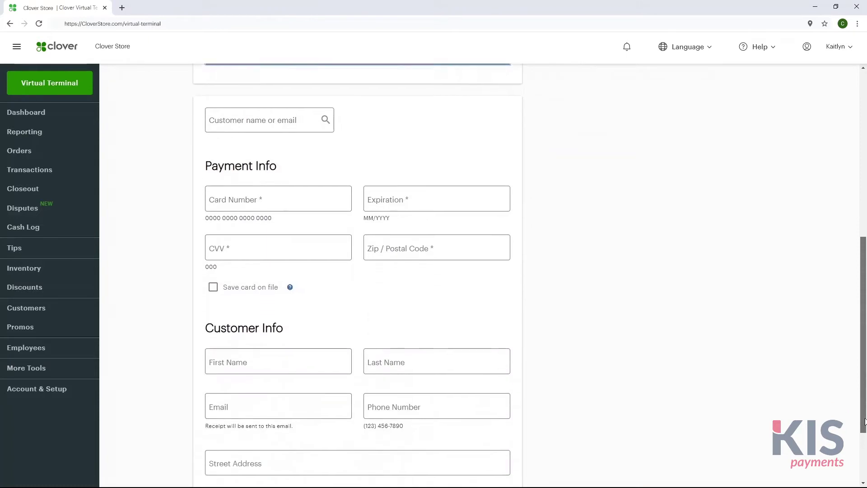
pyautogui.click(267, 108)
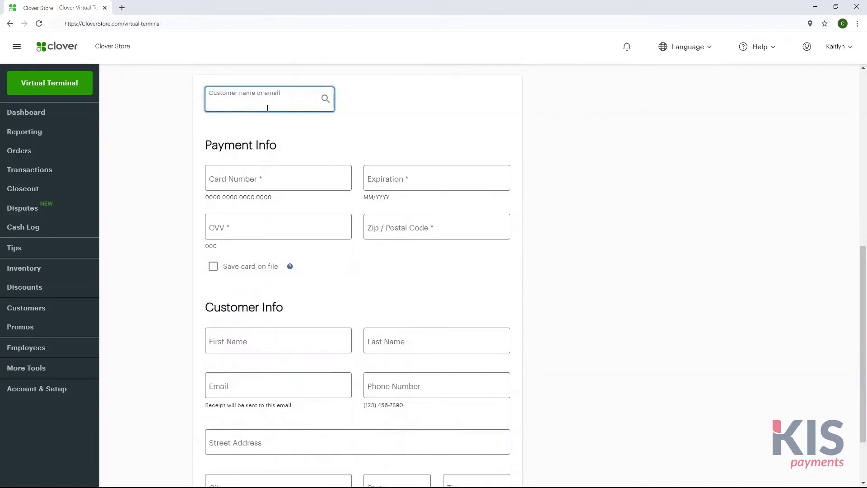
pyautogui.write('Sam')
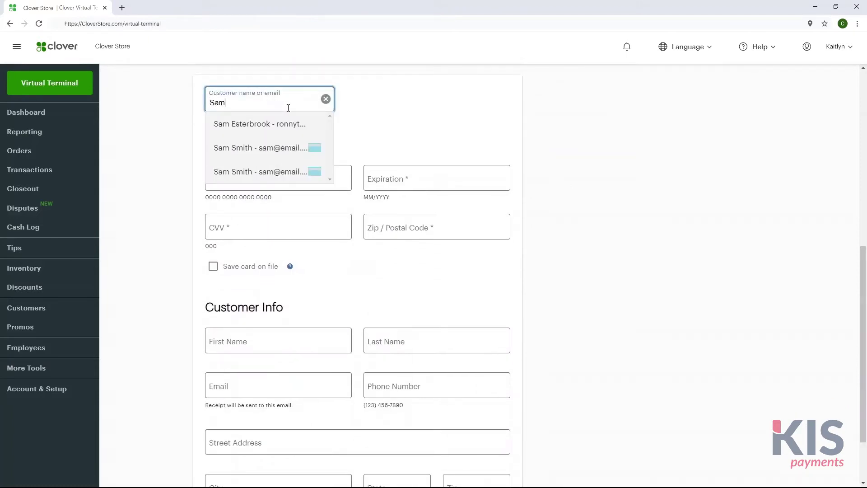
pyautogui.click(326, 99)
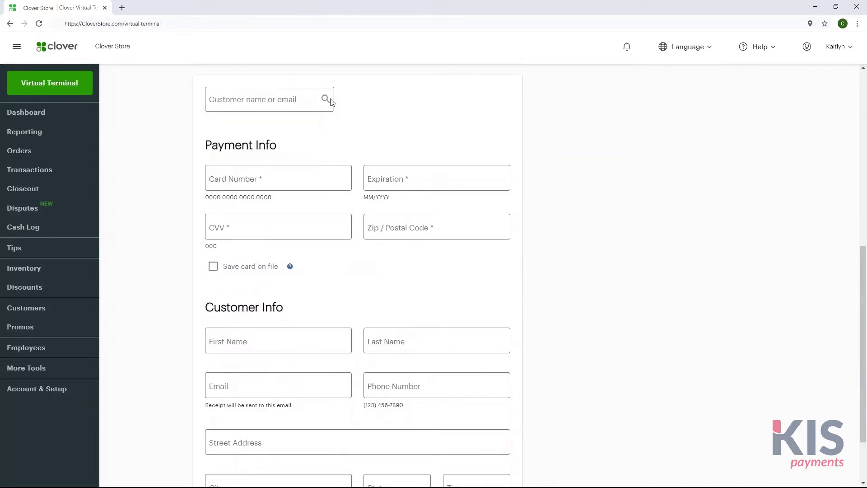
pyautogui.click(317, 179)
pyautogui.write('4111 11** **** 1111')
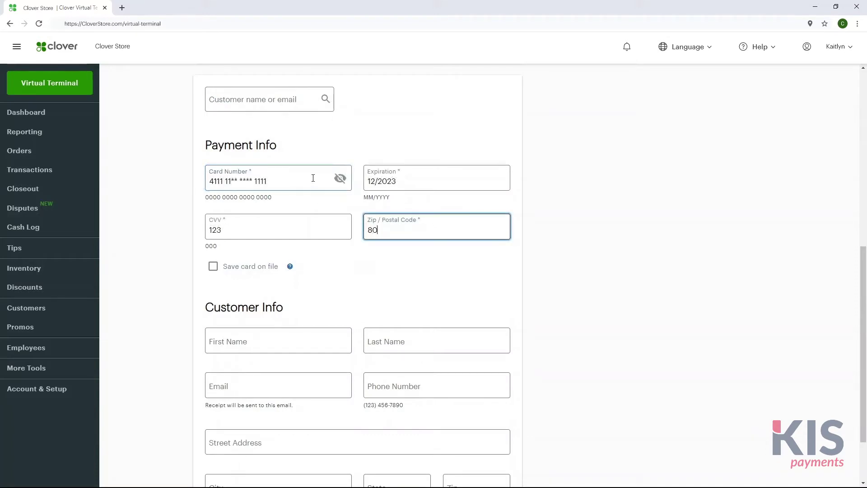
pyautogui.click(213, 267)
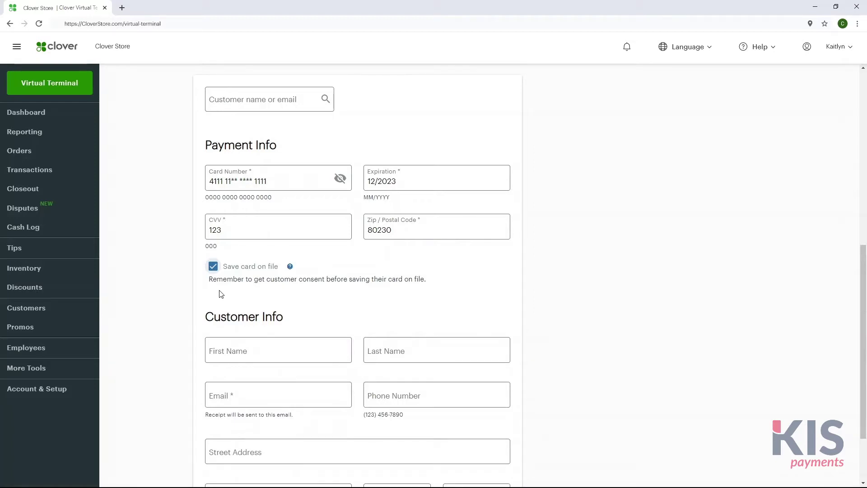
pyautogui.scroll(-2, 337, 312)
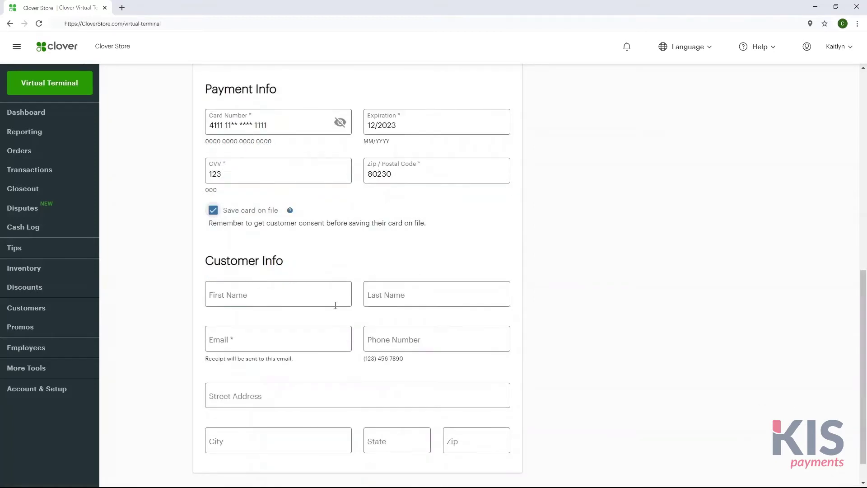
# Step: Fill in the customer's first name, last name and email address
pyautogui.click(333, 303)
pyautogui.write('S')
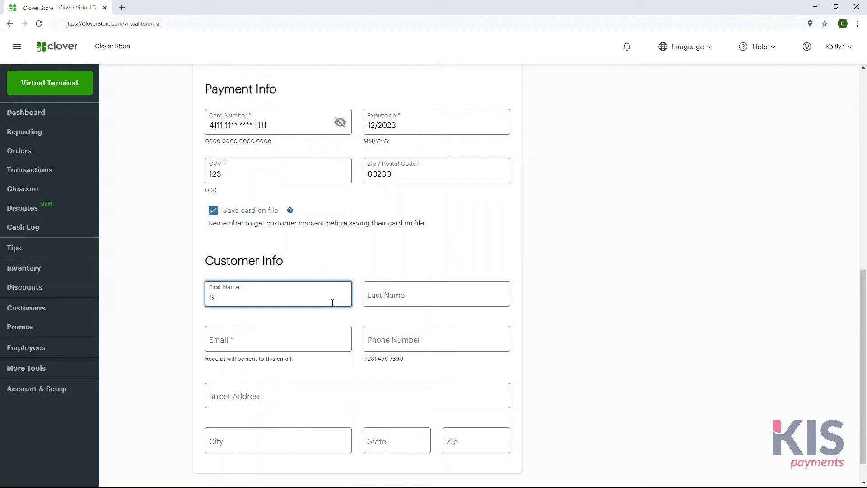
pyautogui.write('am')
pyautogui.press('Tab')
pyautogui.write('Smith')
pyautogui.press('Tab')
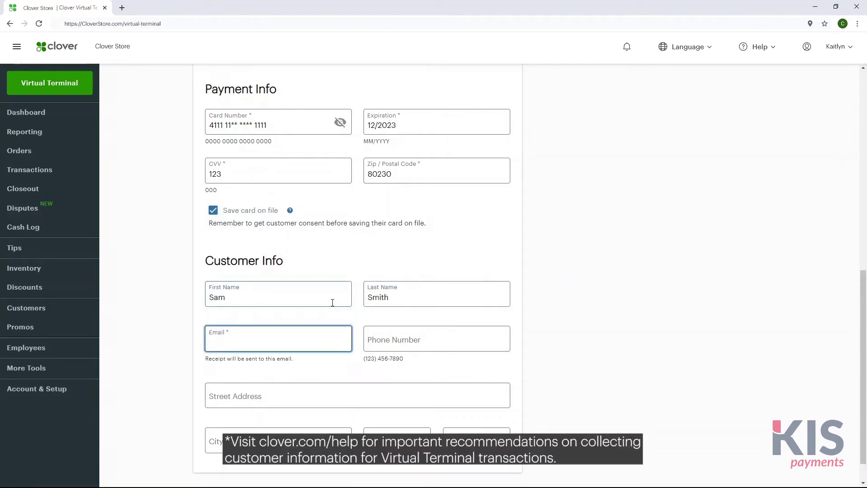
pyautogui.write('sam@email.com')
pyautogui.press('Tab')
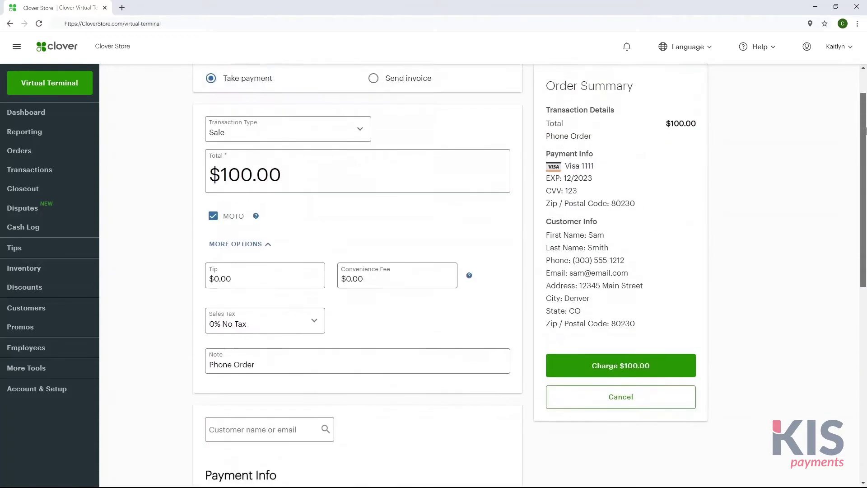
pyautogui.scroll(1, 866, 131)
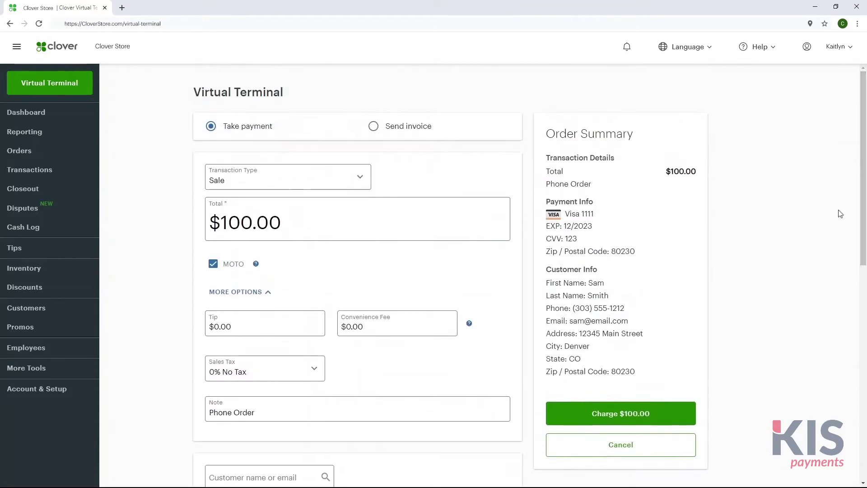
# Step: Charge $100.00 and email the receipt to the customer
pyautogui.click(693, 419)
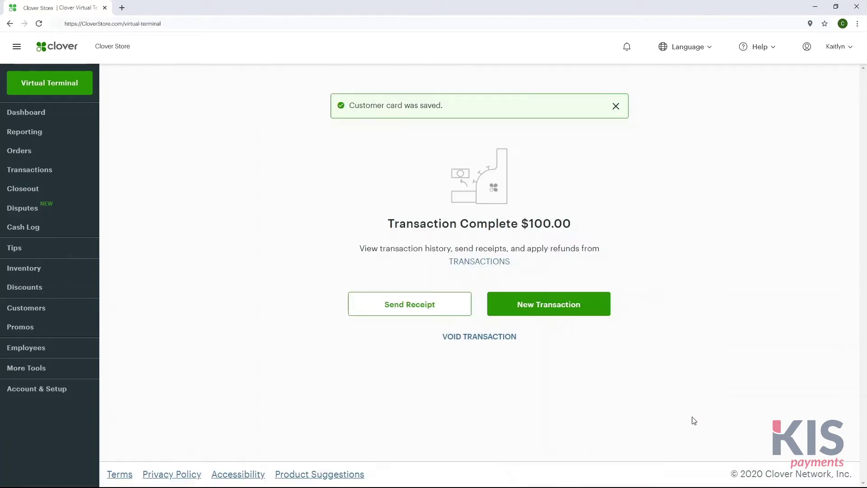
pyautogui.click(460, 303)
pyautogui.click(465, 273)
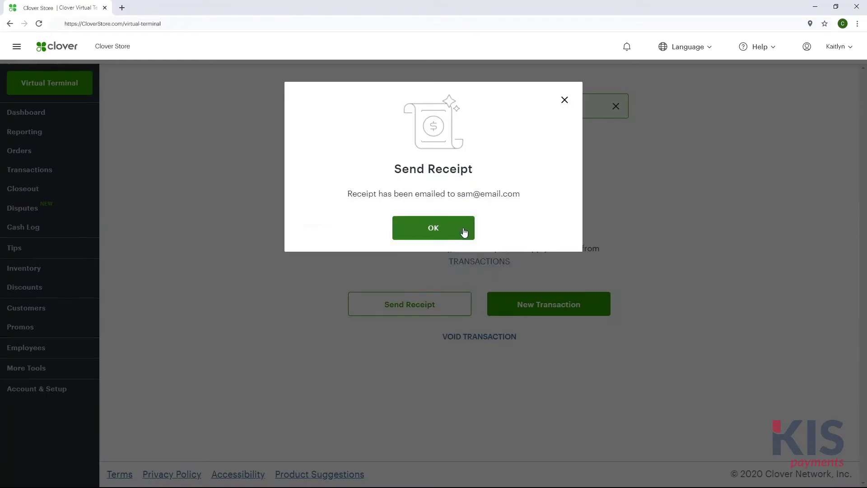
pyautogui.click(434, 227)
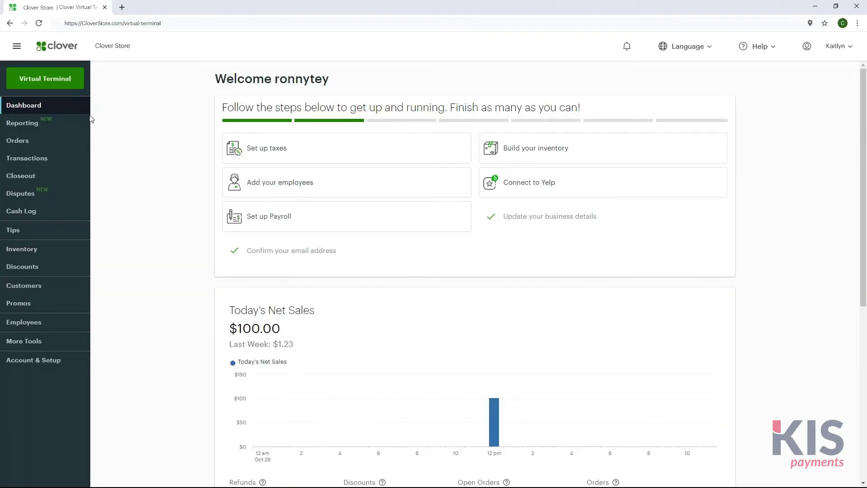
# Step: Set up a $50 MOTO Authorization in the Virtual Terminal with the note Phone Order
pyautogui.click(79, 85)
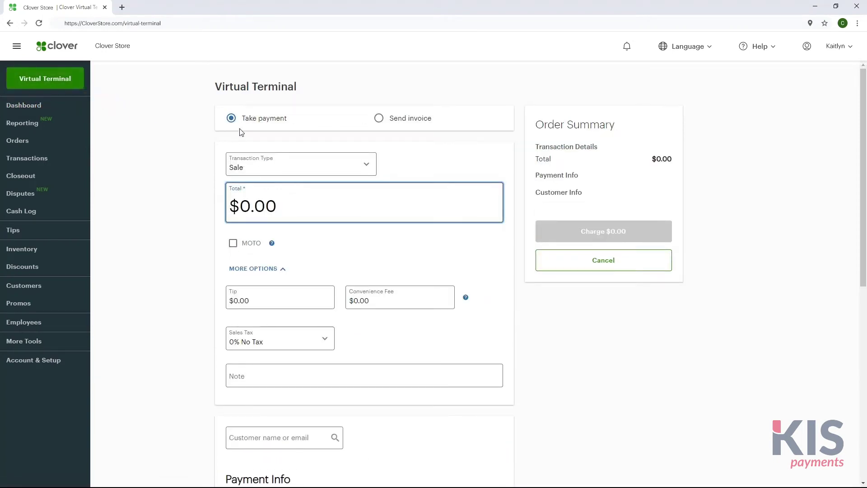
pyautogui.click(370, 171)
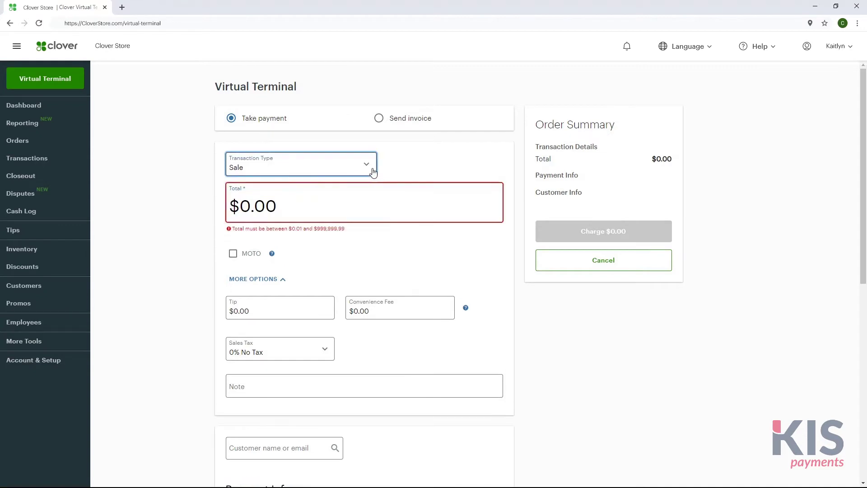
pyautogui.click(365, 186)
pyautogui.click(365, 186)
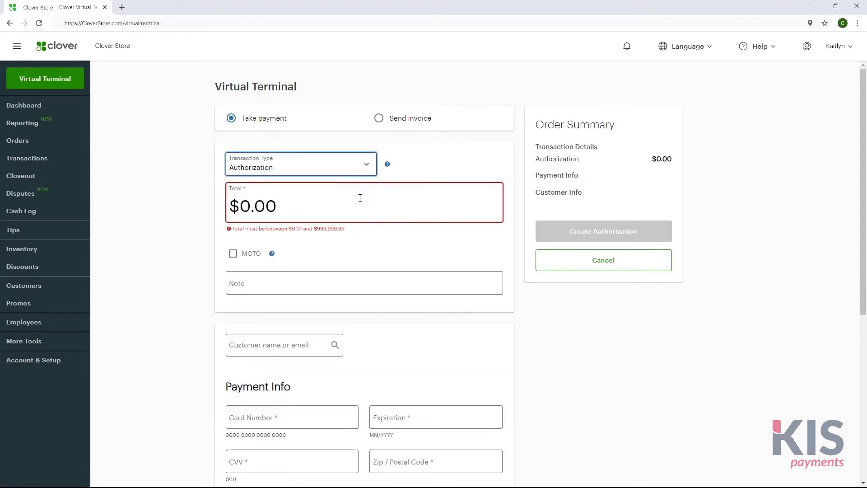
pyautogui.click(356, 211)
pyautogui.moveTo(356, 211); pyautogui.dragTo(233, 213)
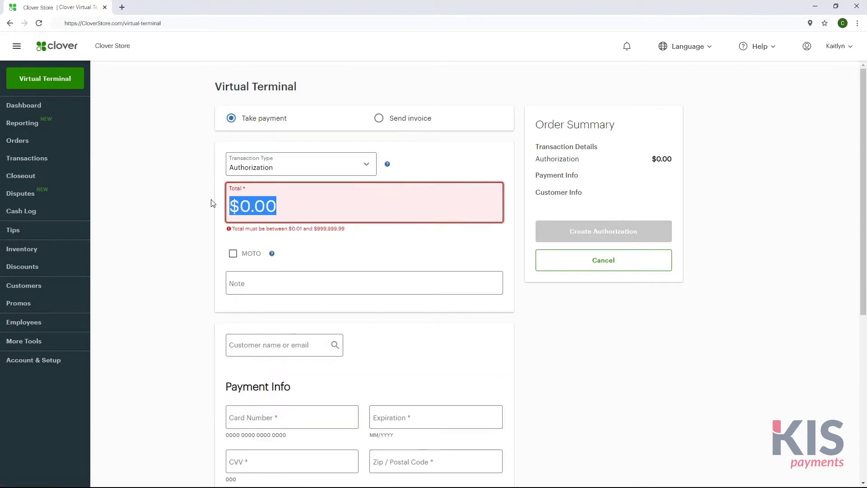
pyautogui.write('50')
pyautogui.click(233, 243)
pyautogui.click(241, 269)
pyautogui.write('Phone Order')
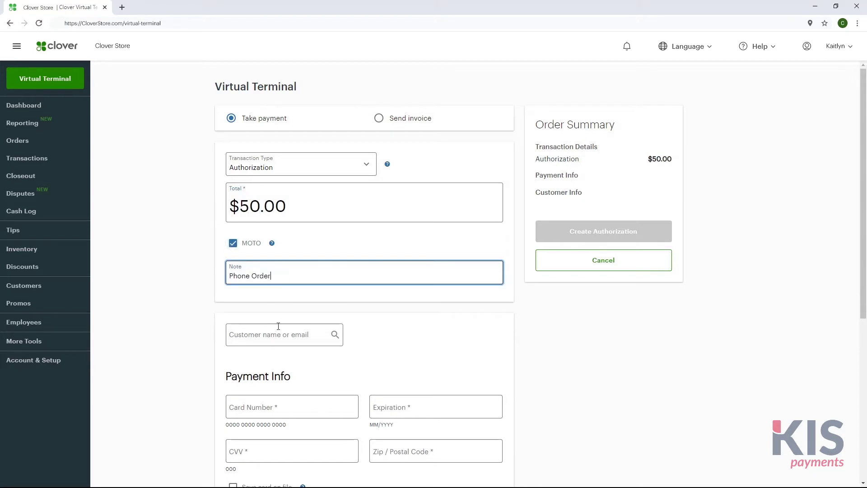
# Step: Attach the saved customer, create the $50.00 authorization and email its receipt
pyautogui.click(281, 339)
pyautogui.write('Sam S')
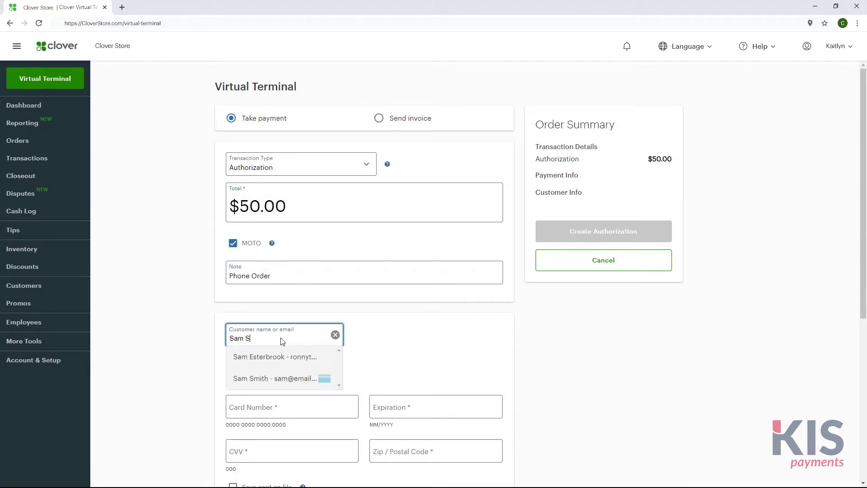
pyautogui.write('mith')
pyautogui.click(280, 357)
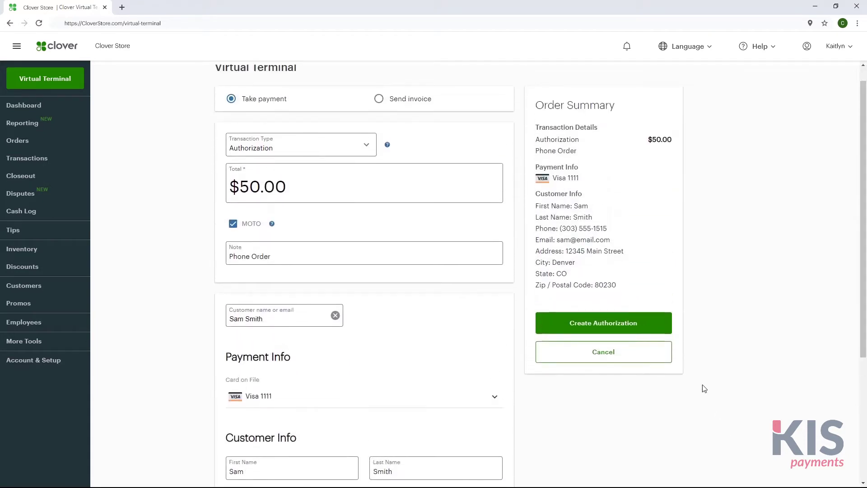
pyautogui.click(670, 327)
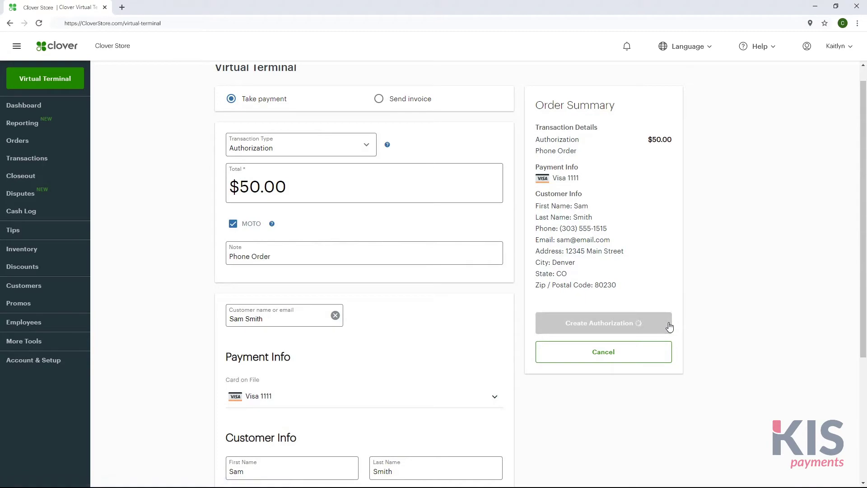
pyautogui.click(448, 249)
pyautogui.click(455, 257)
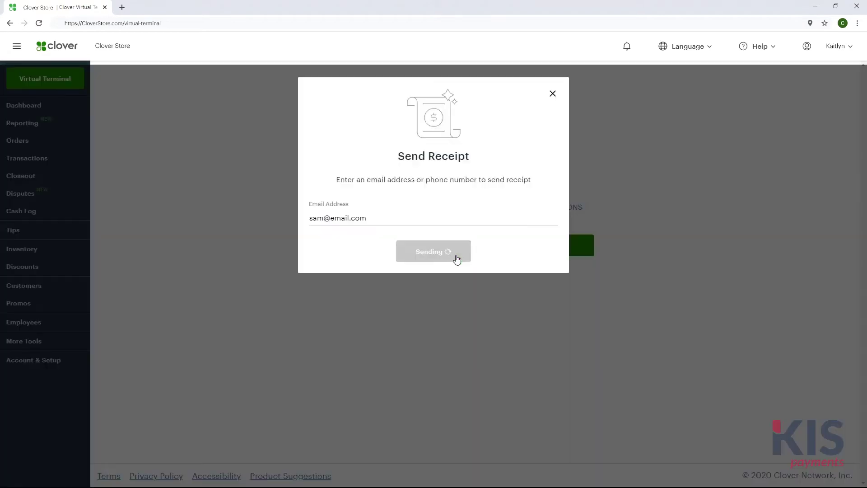
pyautogui.click(457, 216)
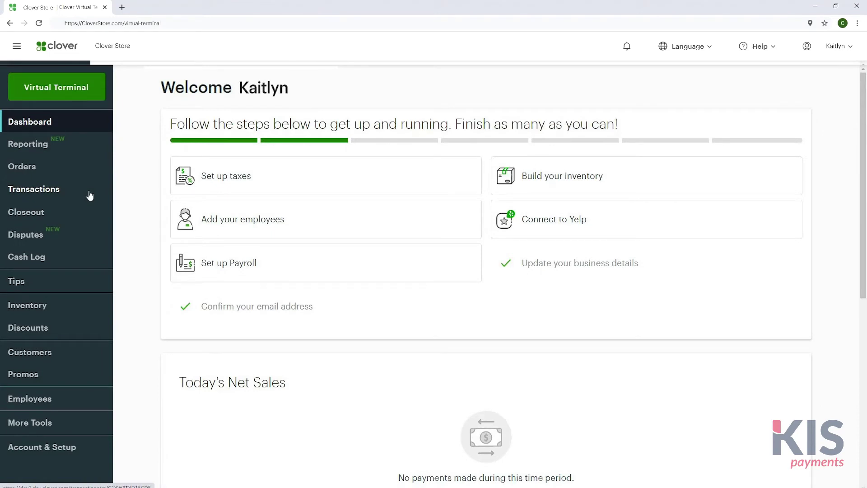
# Step: Show the Authorizations list covering the last 30 days
pyautogui.click(90, 195)
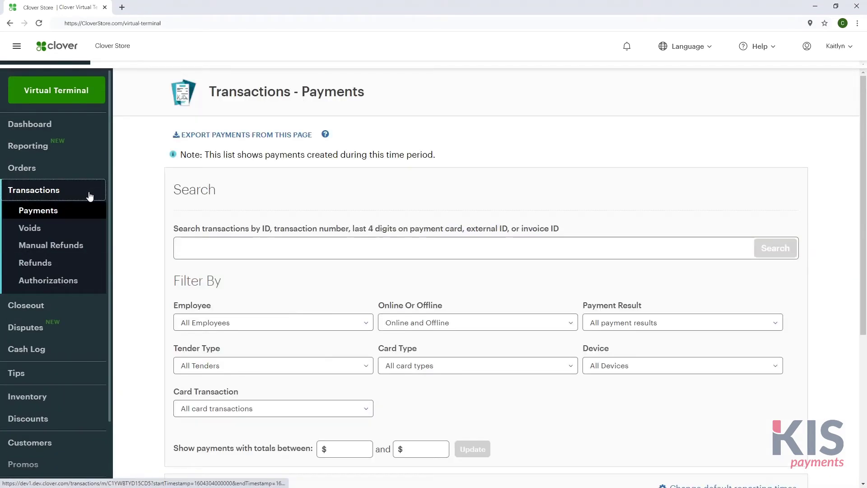
pyautogui.click(102, 282)
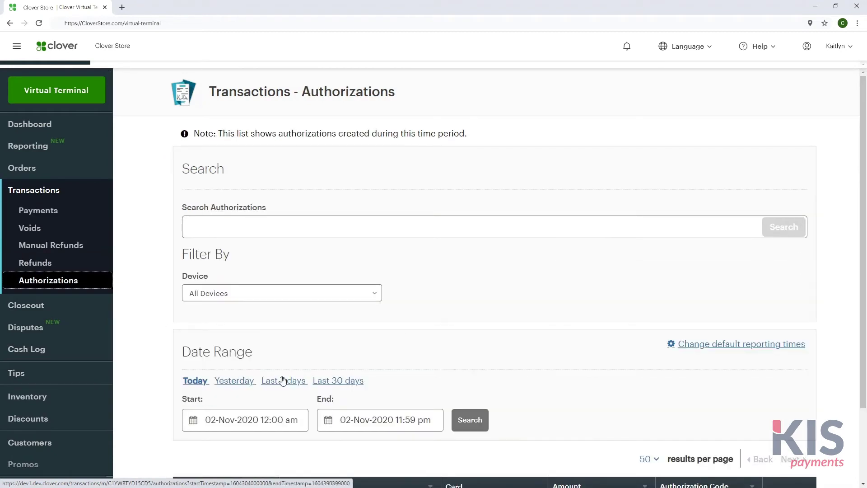
pyautogui.click(353, 381)
pyautogui.click(863, 484)
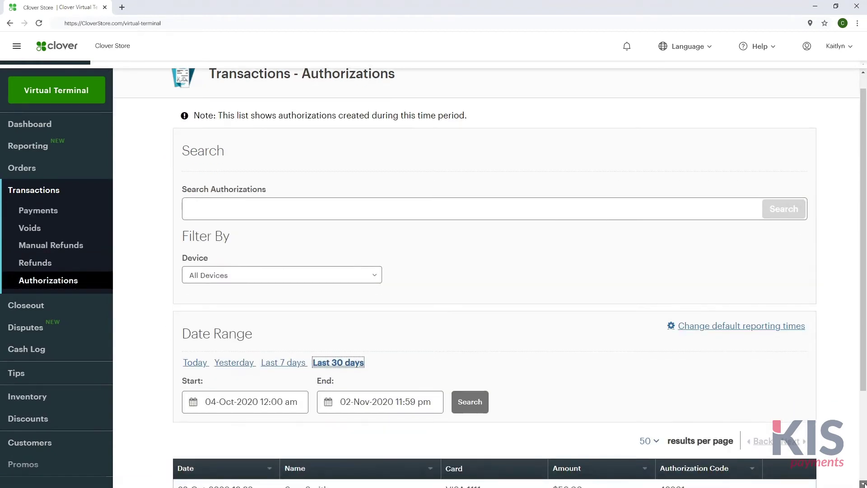
pyautogui.click(863, 484)
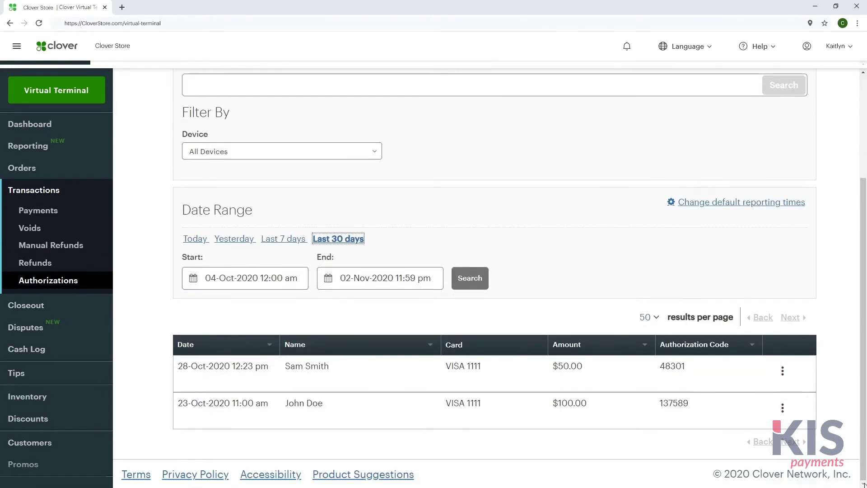
# Step: Complete the $100.00 authorization as a charge and view the completed transaction
pyautogui.click(783, 408)
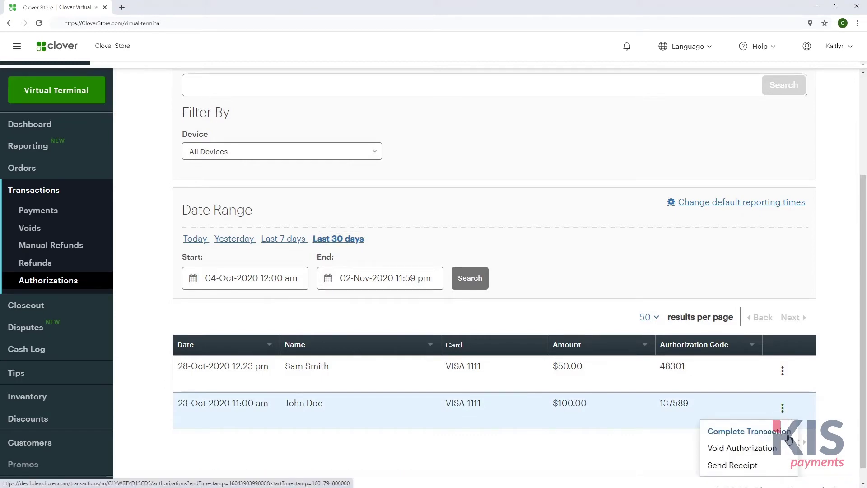
pyautogui.click(789, 438)
pyautogui.click(413, 223)
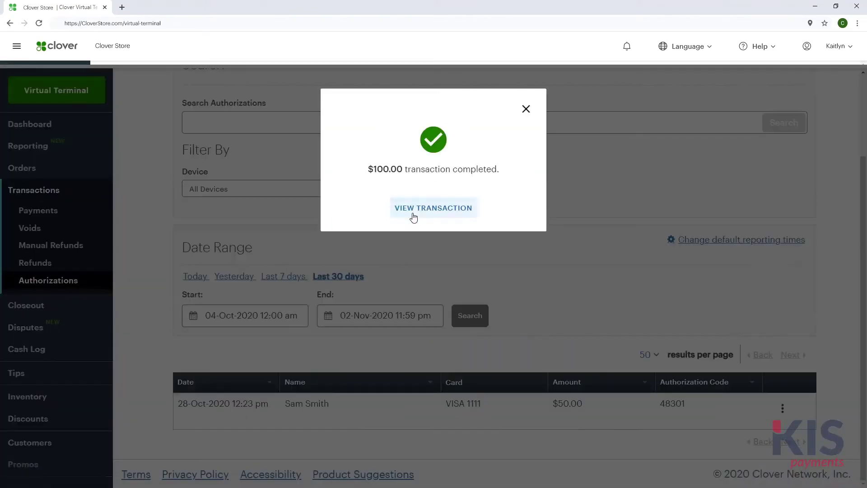
pyautogui.click(412, 218)
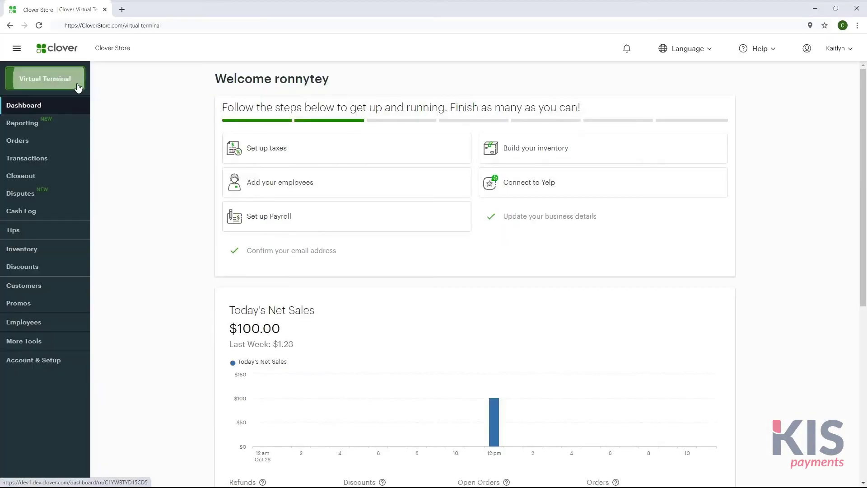
# Step: Set up a MOTO Verification transaction in the Virtual Terminal with a note
pyautogui.click(46, 78)
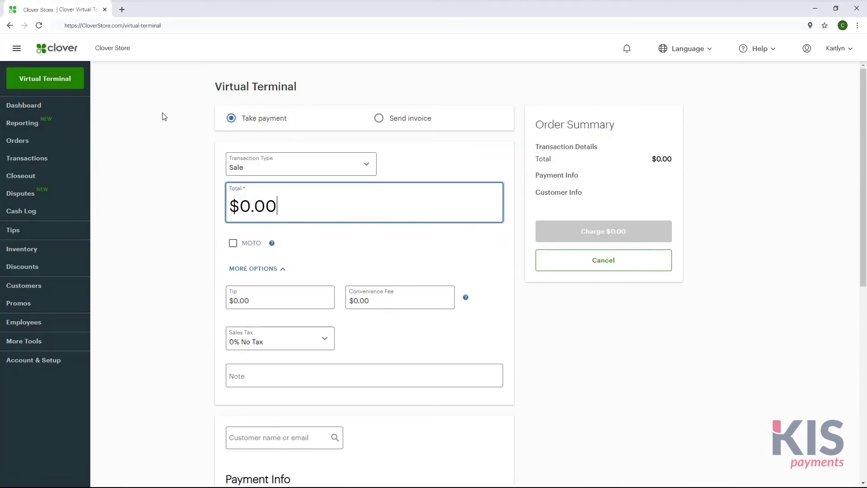
pyautogui.click(309, 156)
pyautogui.click(311, 219)
pyautogui.click(233, 189)
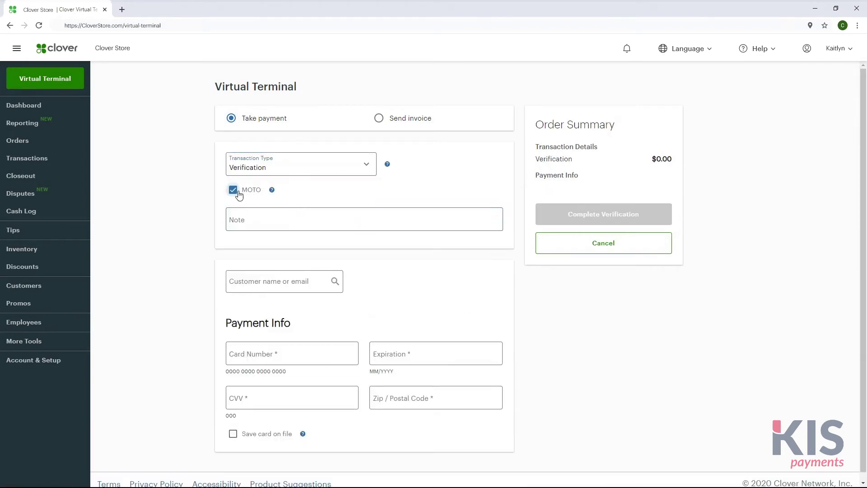
pyautogui.click(267, 218)
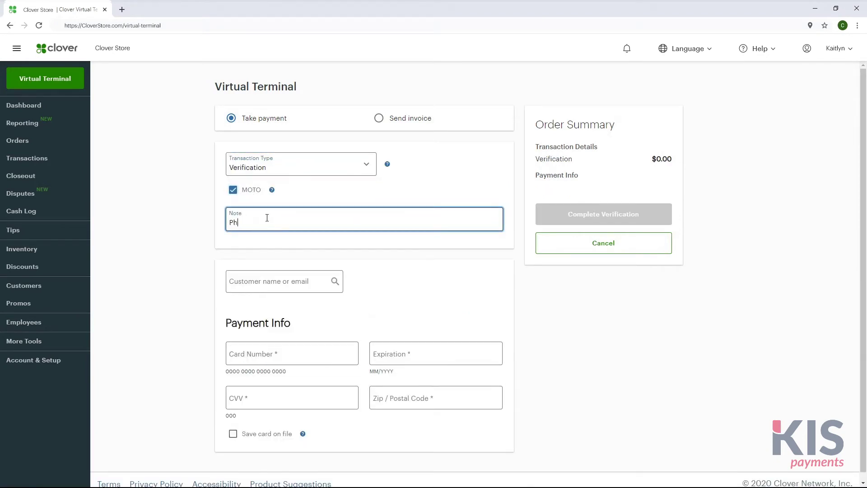
# Step: Enter the Visa card details expiring 12/2023 and complete the verification
pyautogui.click(326, 353)
pyautogui.write('4111111111111111')
pyautogui.press('Tab')
pyautogui.write('122023')
pyautogui.press('Tab')
pyautogui.write('123')
pyautogui.click(397, 402)
pyautogui.write('80111')
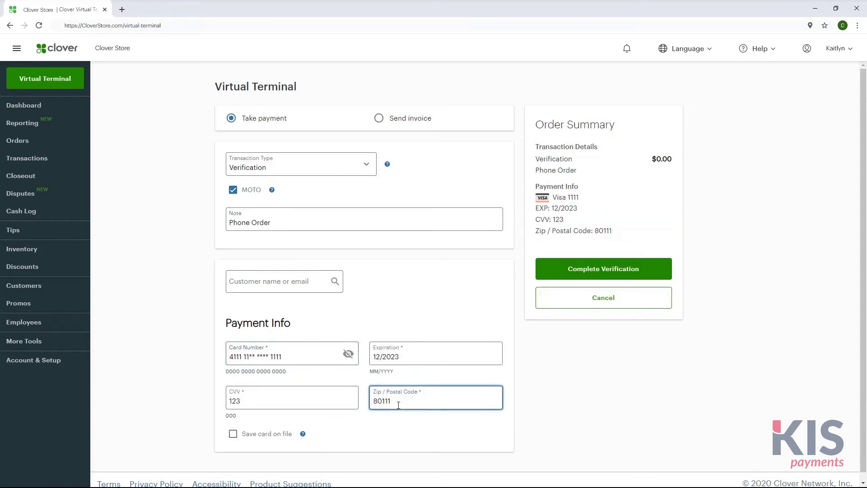
pyautogui.click(663, 275)
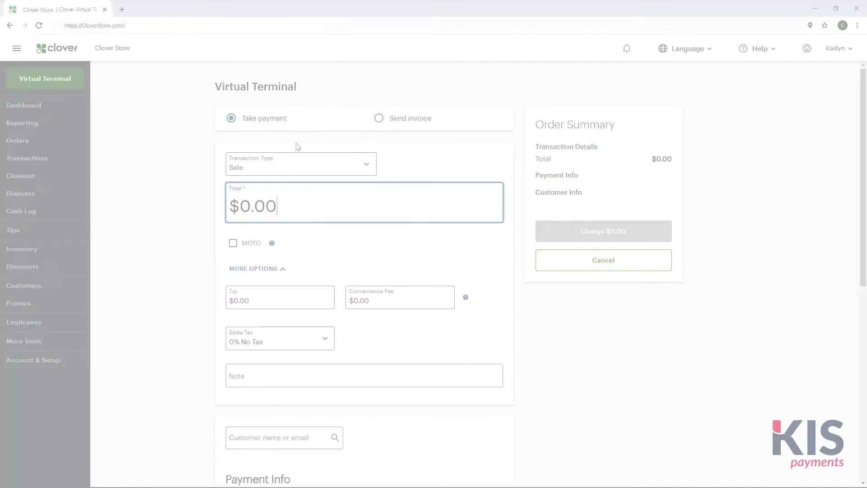
# Step: Fill in a $150 invoice noted Service with the customer's name and email
pyautogui.click(381, 120)
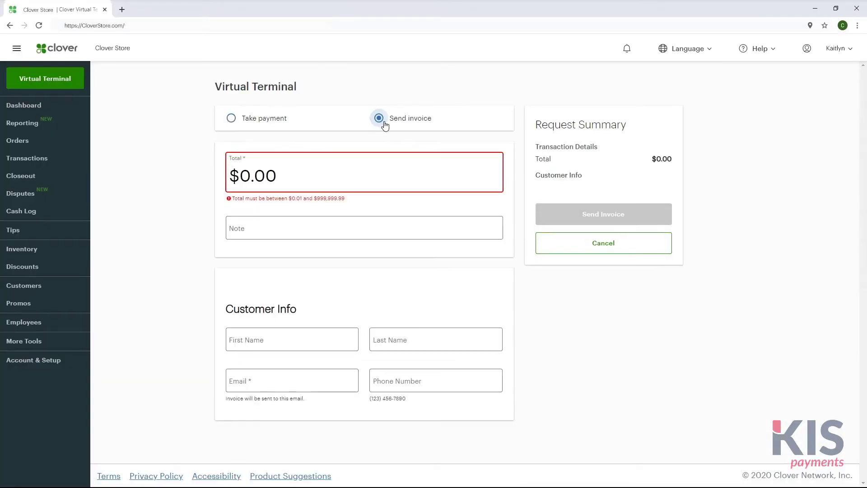
pyautogui.moveTo(370, 170); pyautogui.dragTo(219, 161)
pyautogui.write('150')
pyautogui.click(249, 223)
pyautogui.write('Service')
pyautogui.click(324, 330)
pyautogui.press('Tab')
pyautogui.press('Tab')
pyautogui.write('tony@email.com')
pyautogui.press('Tab')
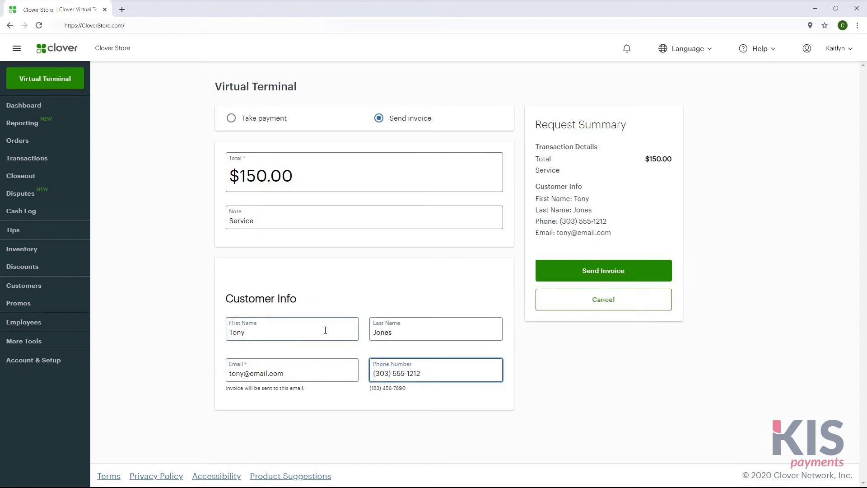
# Step: Send the invoice, then pay it by card from the emailed payment link
pyautogui.click(654, 270)
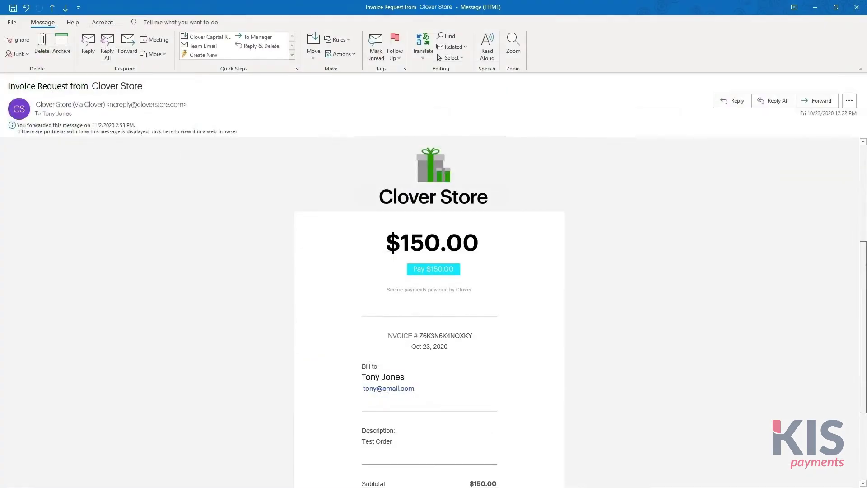
pyautogui.moveTo(866, 269); pyautogui.dragTo(866, 344)
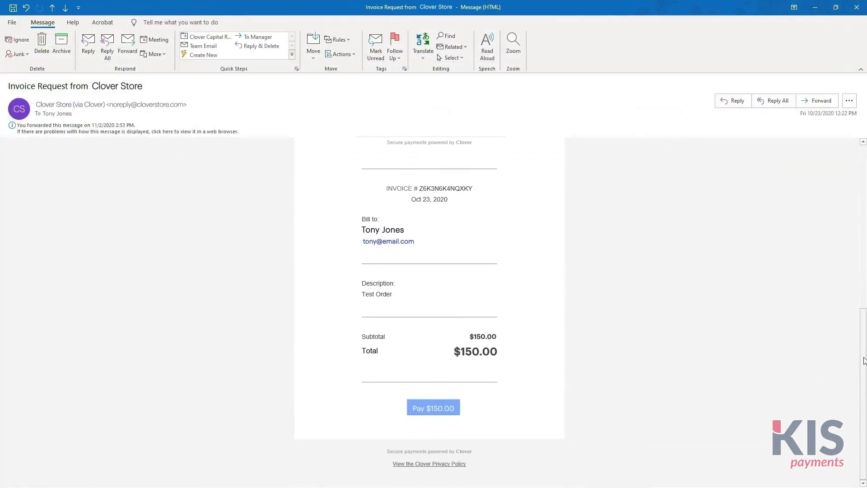
pyautogui.click(433, 409)
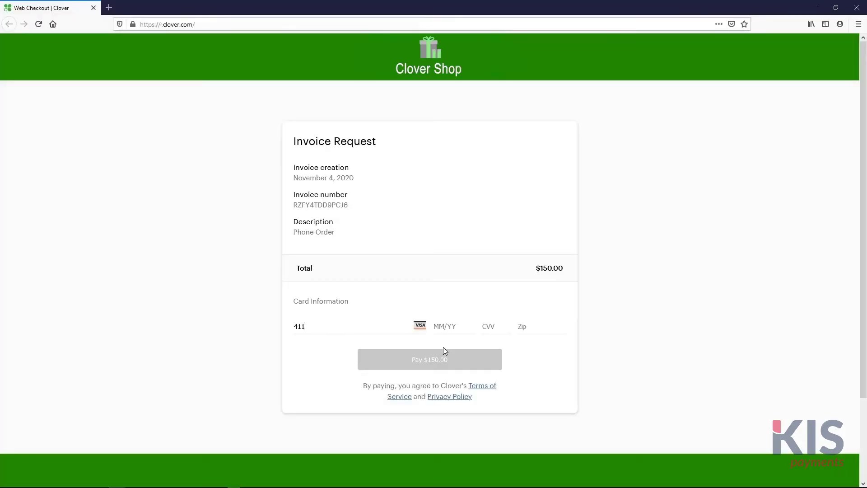
pyautogui.write('4111 1111 1111 1111 12/23 123 80104')
pyautogui.click(488, 364)
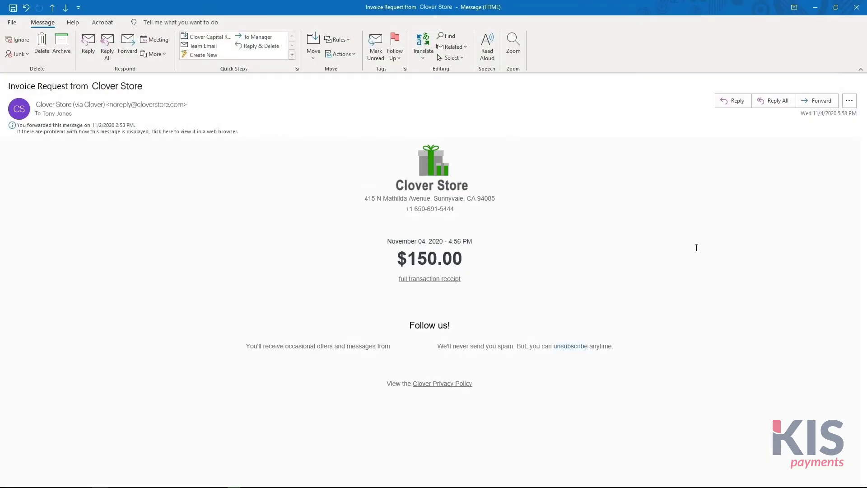
pyautogui.click(78, 150)
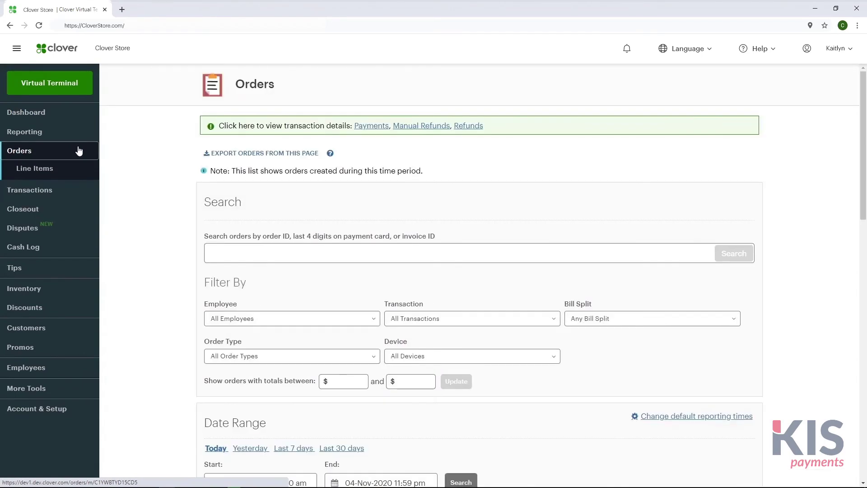
# Step: Scroll the Orders list to confirm the $150.00 Phone Order is paid
pyautogui.moveTo(864, 212); pyautogui.dragTo(865, 317)
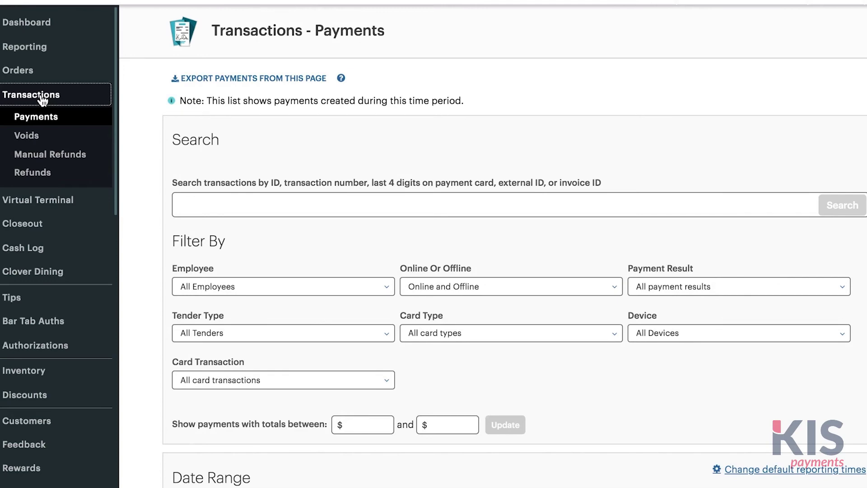
# Step: Open the 8:27 pm $10.00 payment in Payments and confirm a $10.00 refund
pyautogui.click(50, 117)
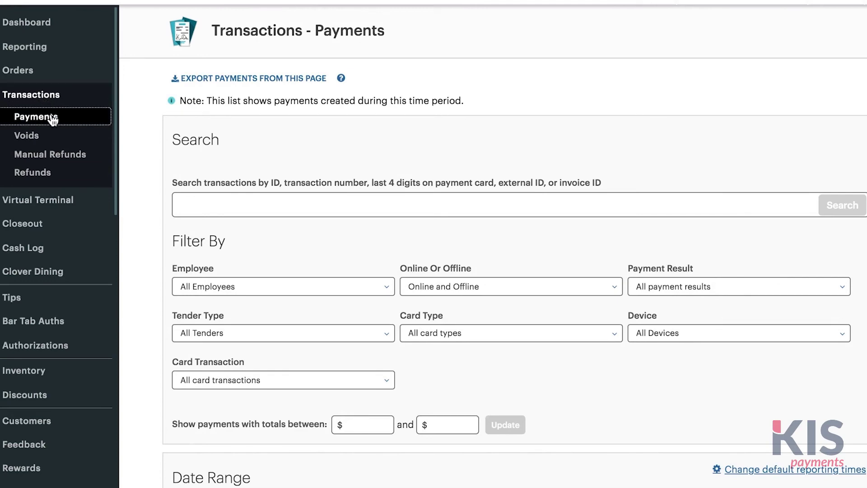
pyautogui.scroll(-10, 353, 123)
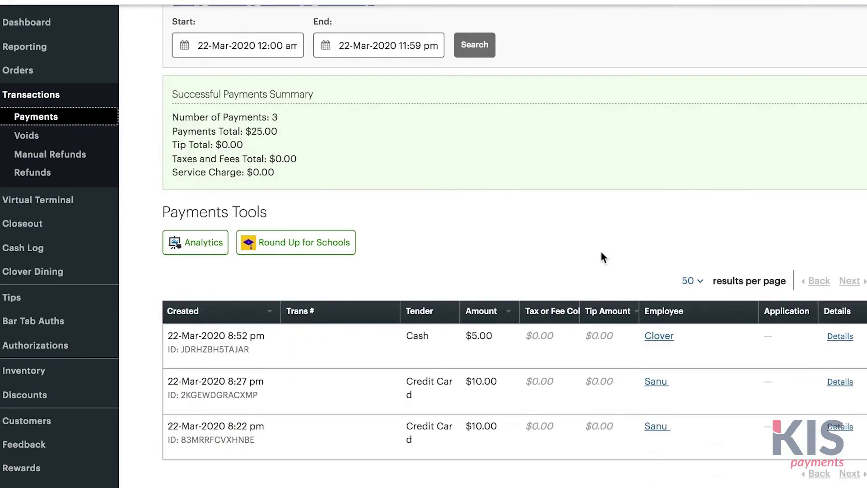
pyautogui.click(830, 383)
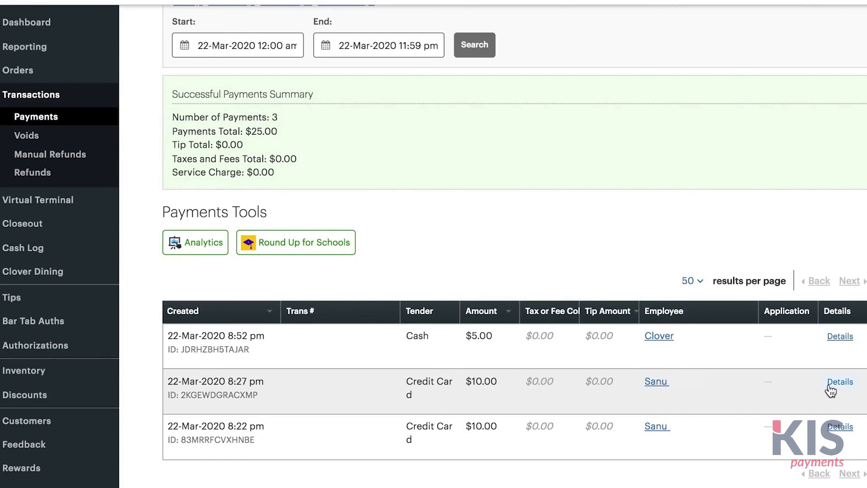
pyautogui.scroll(-3, 336, 339)
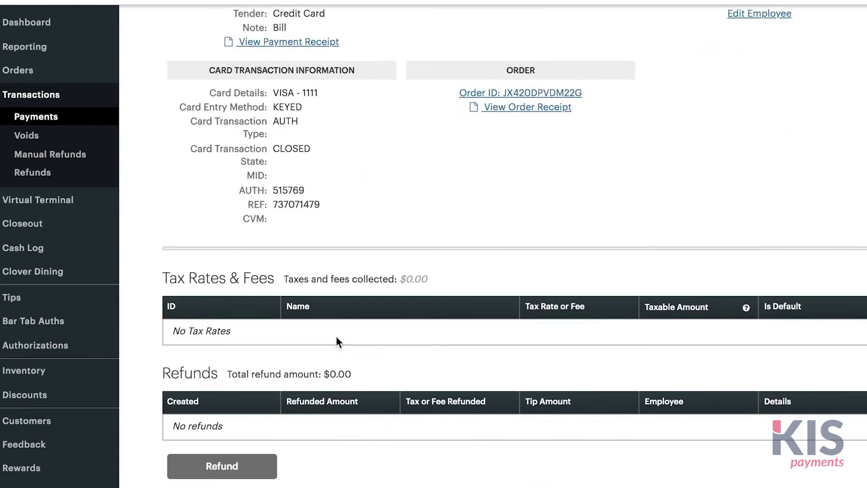
pyautogui.click(253, 470)
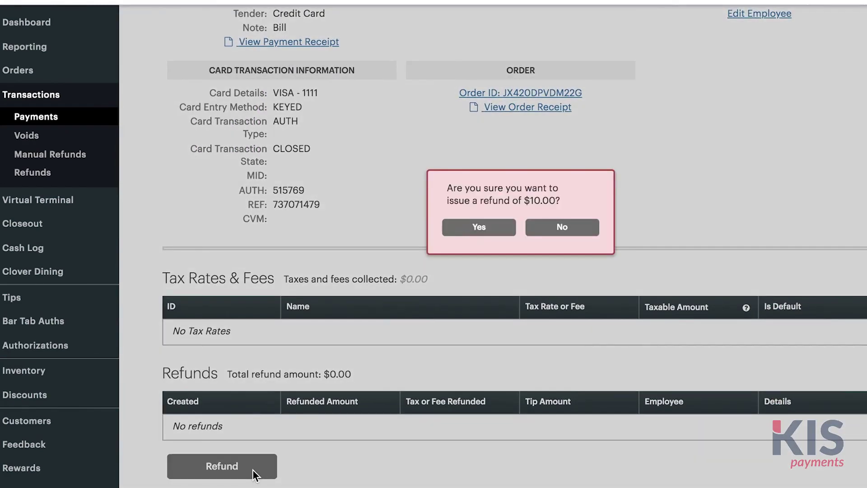
pyautogui.click(454, 228)
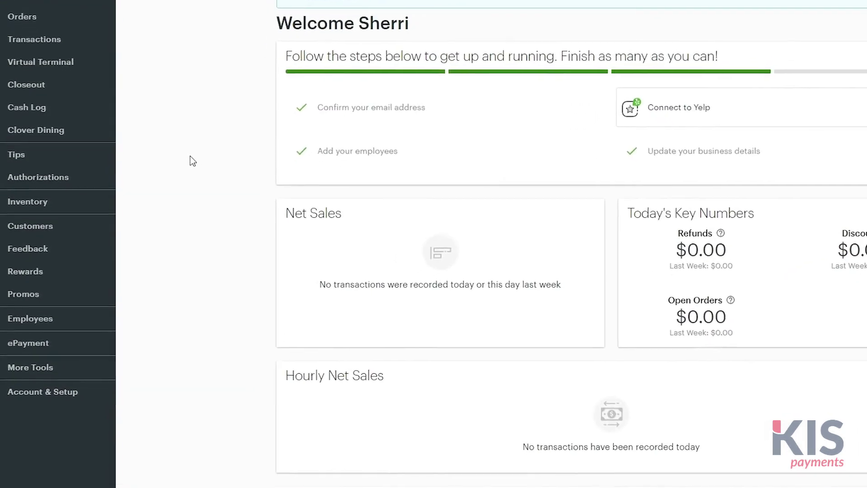
# Step: Go to Employees and open the Permissions list showing which roles may perform each action
pyautogui.click(50, 309)
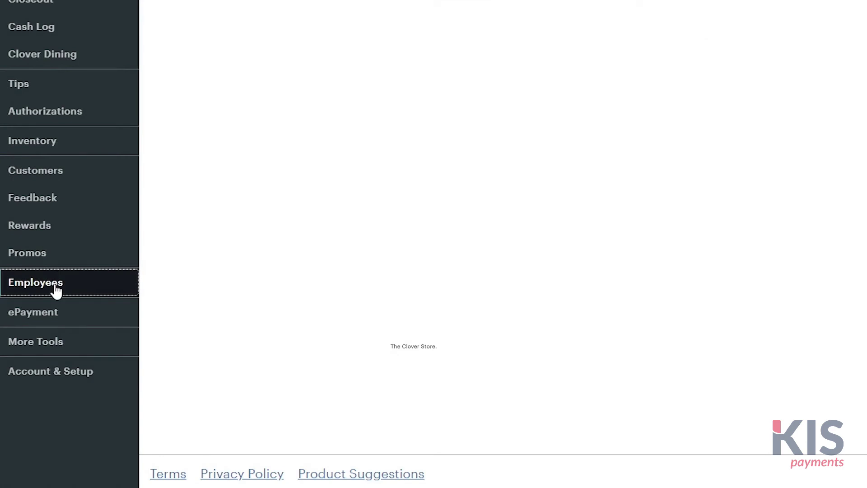
pyautogui.click(65, 336)
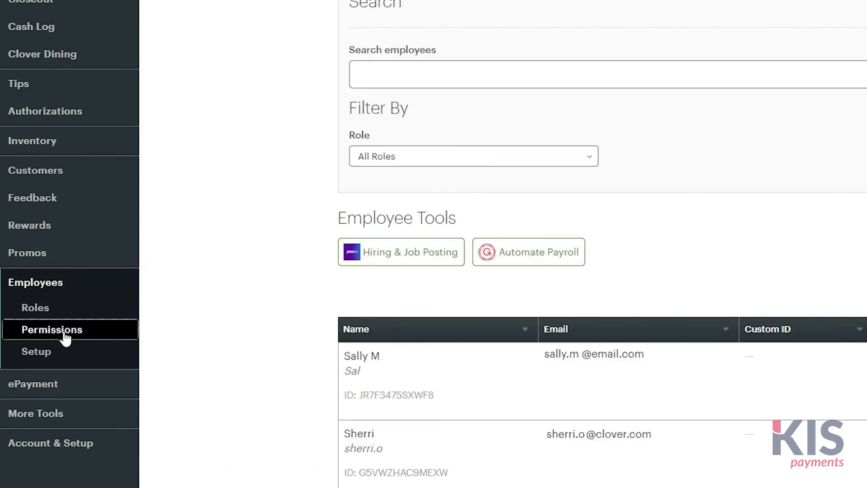